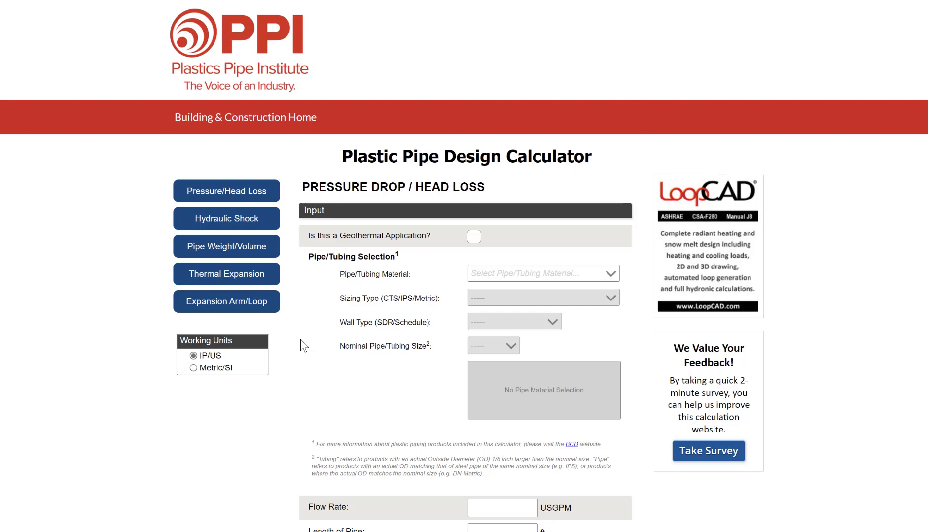
# Set the working units to IP/US and choose PP-RCT, Fiber-core Layer pipe with DN - Metric (ASTM F2389) sizing.
pyautogui.click(193, 368)
pyautogui.click(195, 356)
pyautogui.click(610, 274)
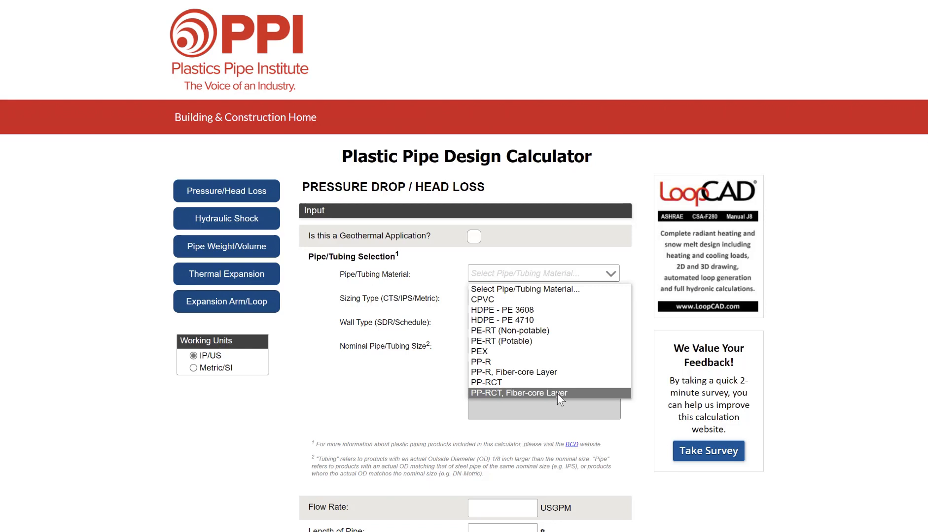
pyautogui.click(557, 393)
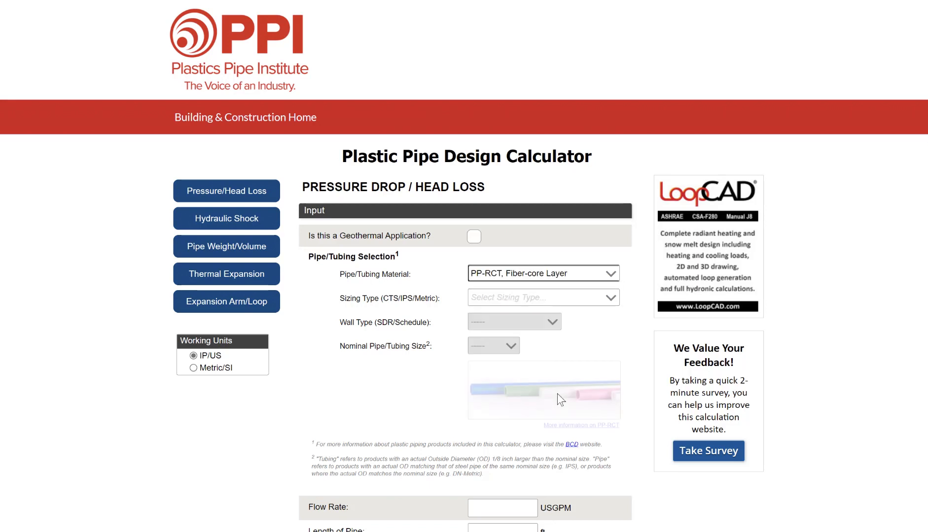
pyautogui.click(562, 302)
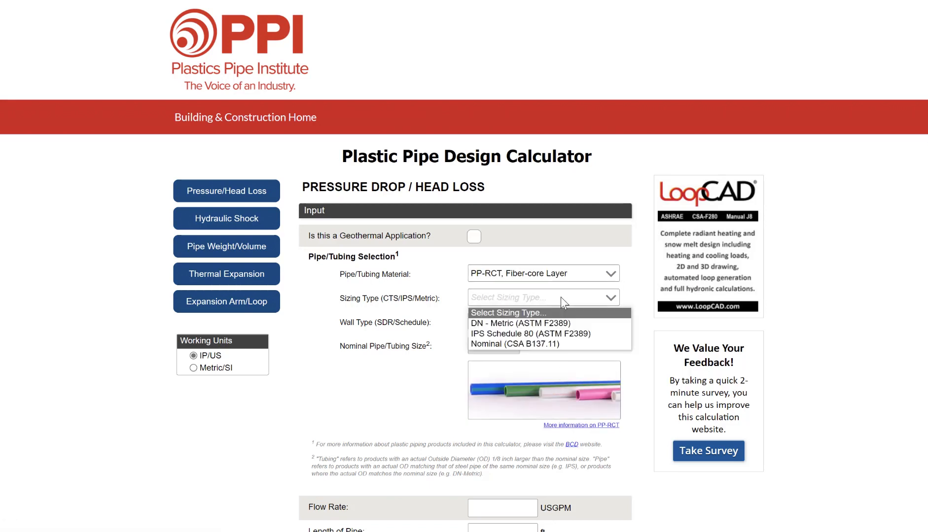
pyautogui.click(562, 325)
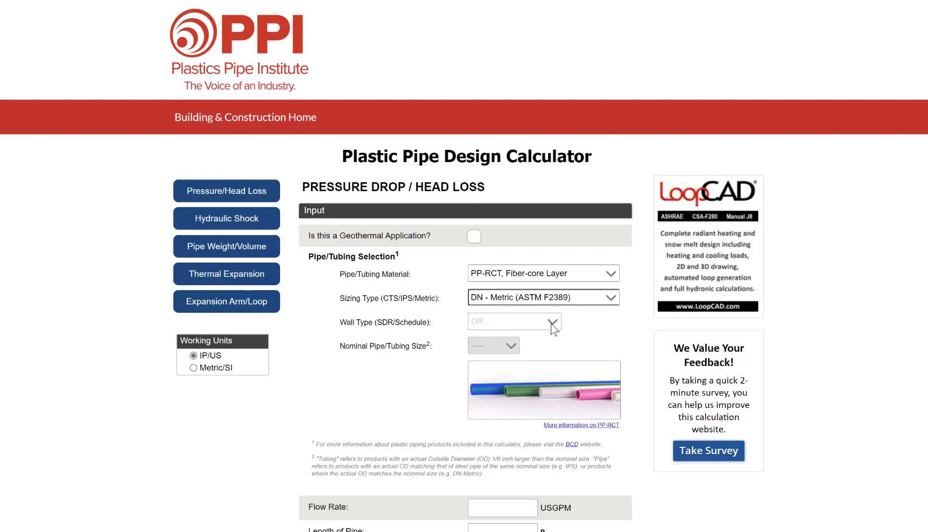
# Set the pipe's wall type to SDR 11 and its nominal size to 75.
pyautogui.click(550, 323)
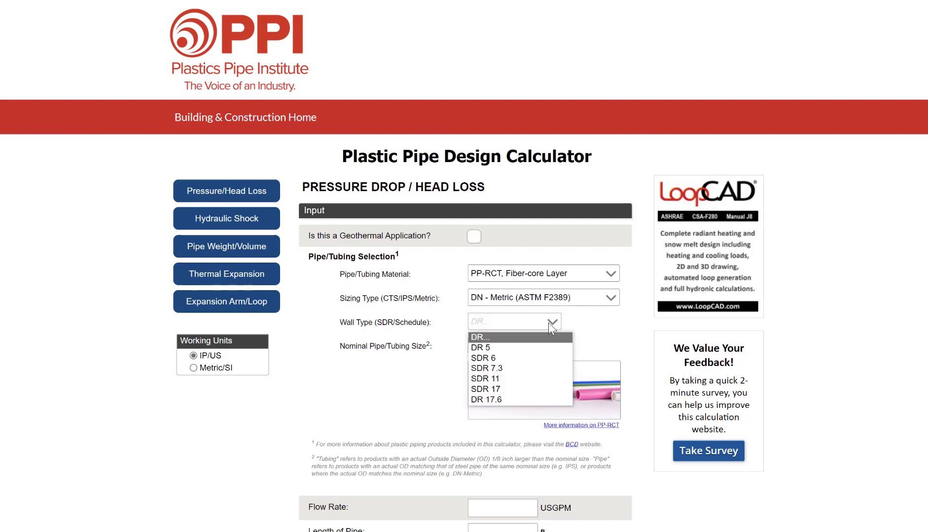
pyautogui.click(515, 378)
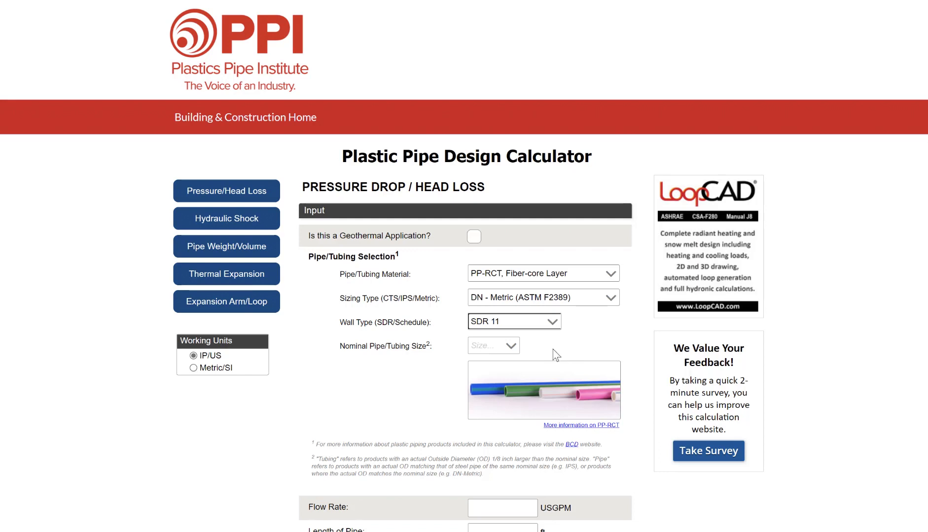
pyautogui.click(511, 346)
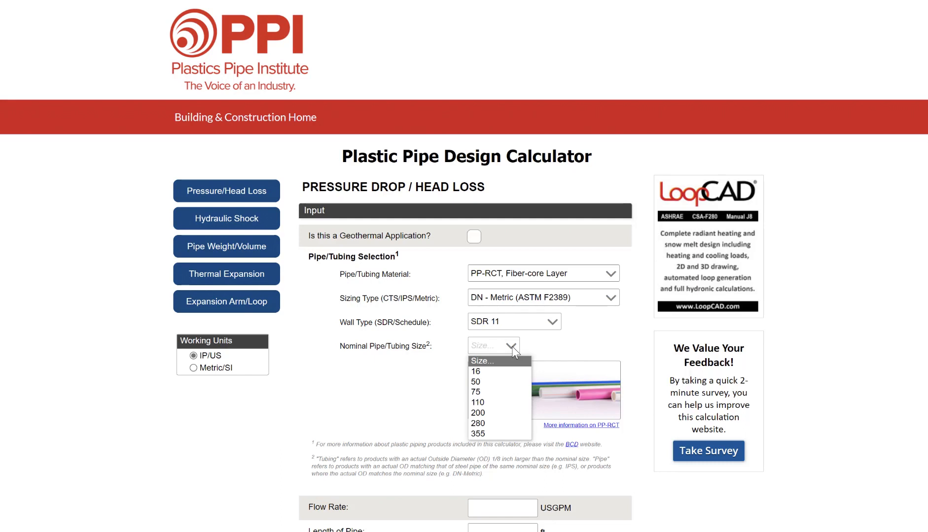
pyautogui.click(497, 393)
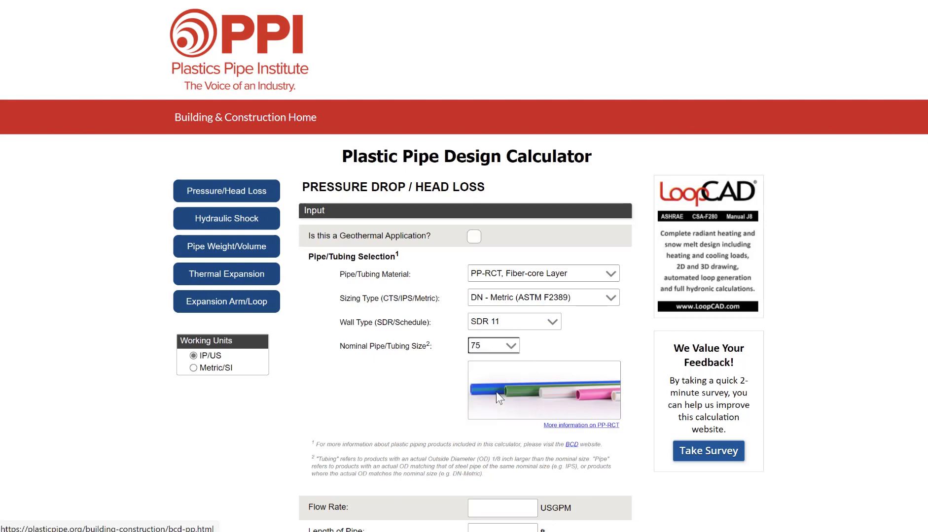
# Enter a flow rate of 75 USGPM and a pipe length of 150 ft.
pyautogui.scroll(-3, 437, 387)
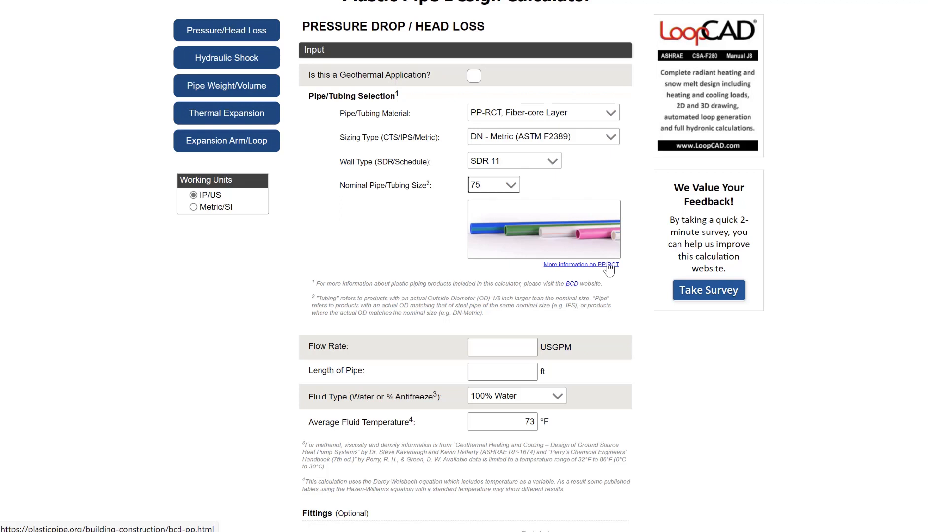
pyautogui.click(513, 347)
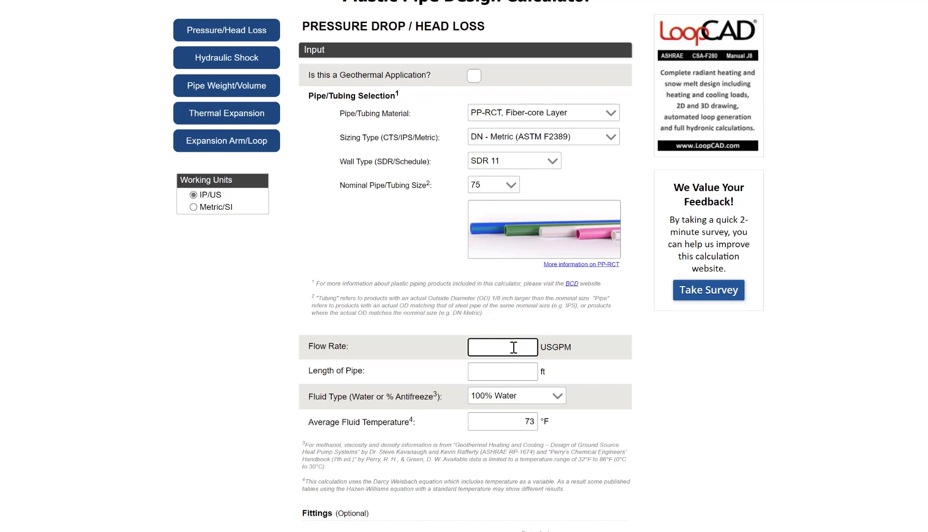
pyautogui.write('75')
pyautogui.click(503, 373)
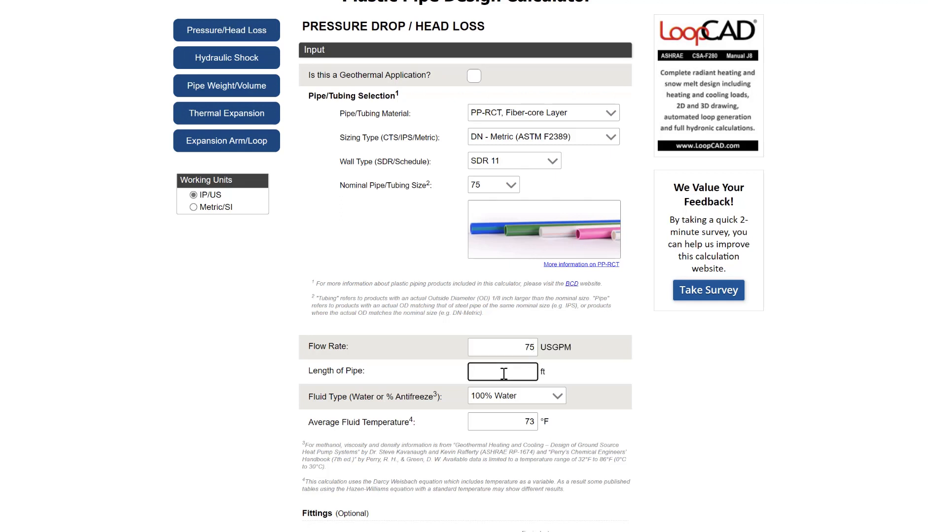
pyautogui.write('150')
# Set the fluid type to 20% Propylene Glycol and the average fluid temperature to 160 °F.
pyautogui.click(553, 400)
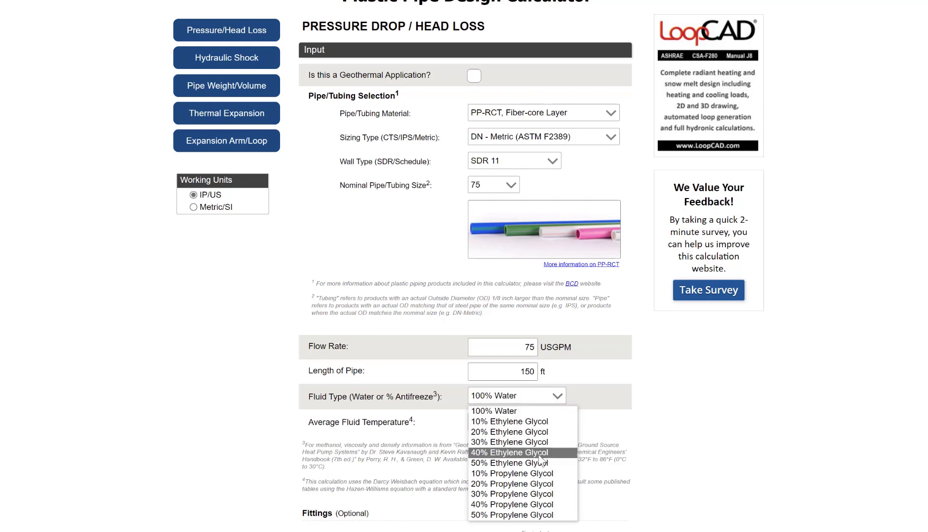
pyautogui.click(539, 485)
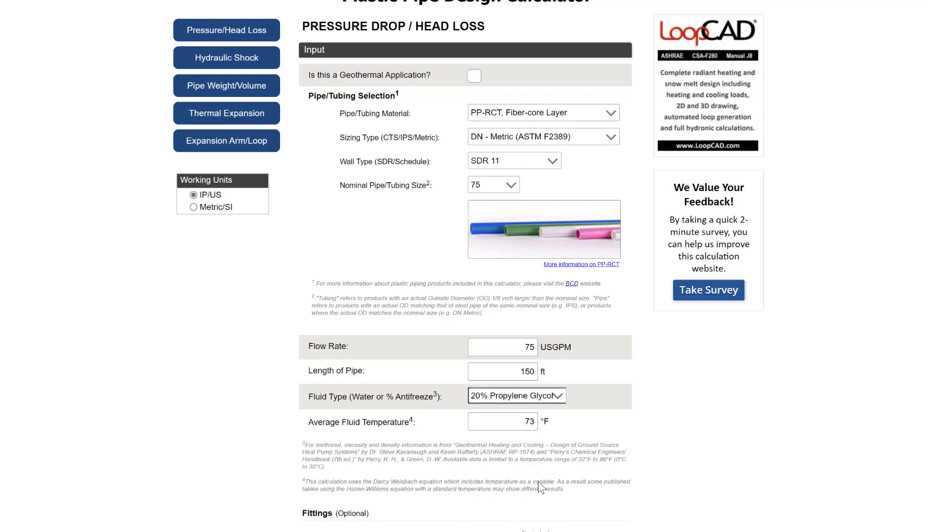
pyautogui.doubleClick(530, 422)
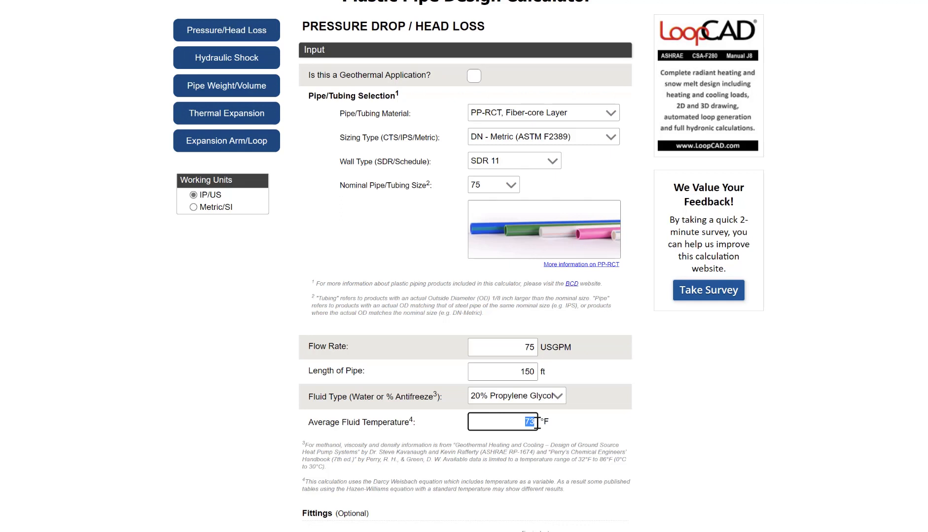
pyautogui.write('160')
pyautogui.click(587, 426)
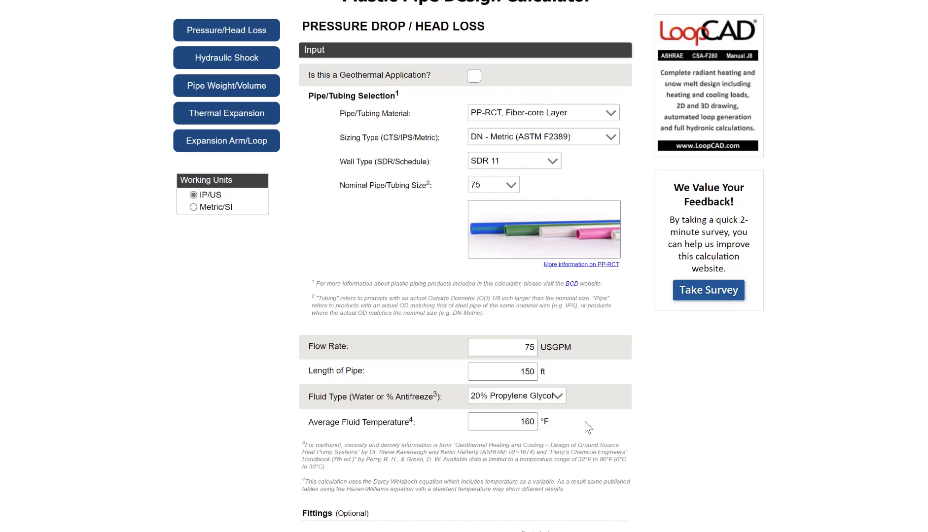
# Add 6 couplings with an equivalent length of 2 ft each to the fittings.
pyautogui.scroll(-6, 587, 421)
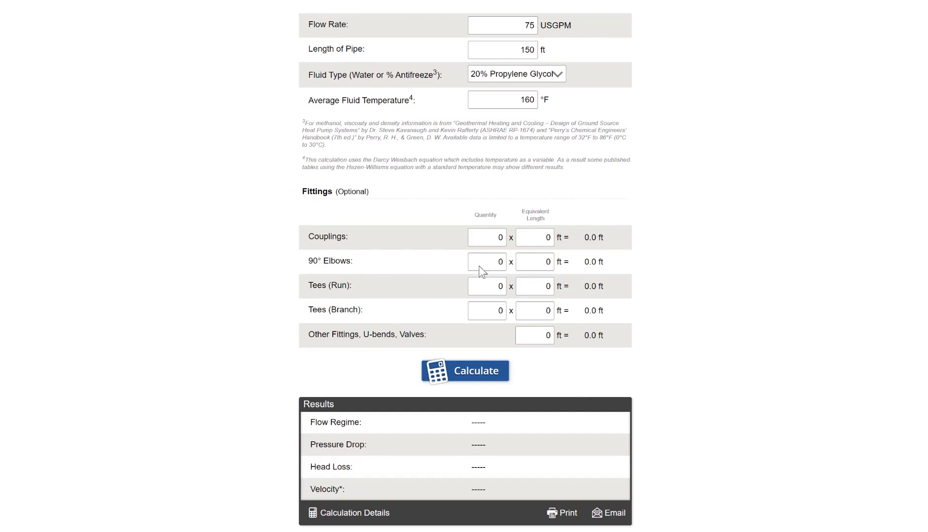
pyautogui.moveTo(492, 238); pyautogui.dragTo(507, 239)
pyautogui.write('6')
pyautogui.moveTo(545, 237); pyautogui.dragTo(552, 238)
pyautogui.write('2')
# Add 4 90° elbows with an equivalent length of 4 ft each and calculate the pressure drop.
pyautogui.moveTo(497, 262); pyautogui.dragTo(505, 262)
pyautogui.write('4')
pyautogui.moveTo(543, 262); pyautogui.dragTo(552, 261)
pyautogui.write('4')
pyautogui.click(474, 374)
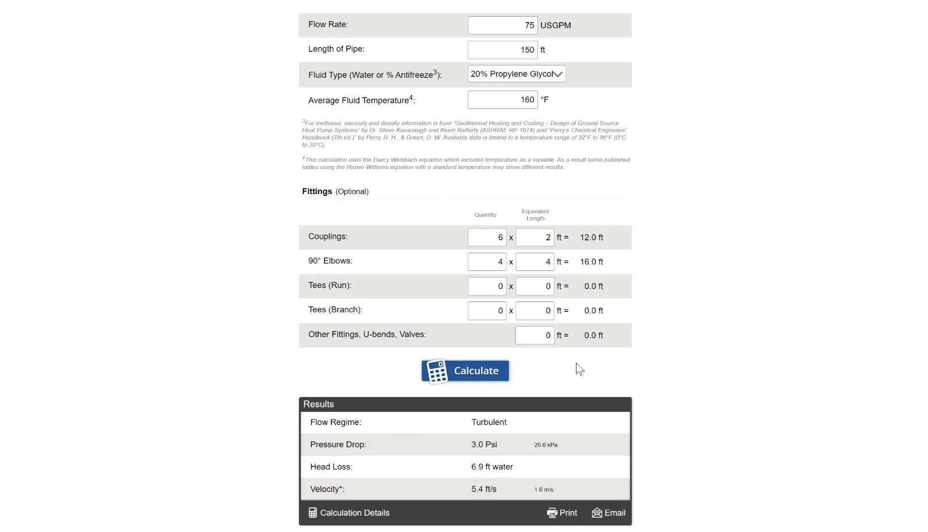
# Review the equations in the pressure drop calculation details and close them.
pyautogui.scroll(-3, 582, 367)
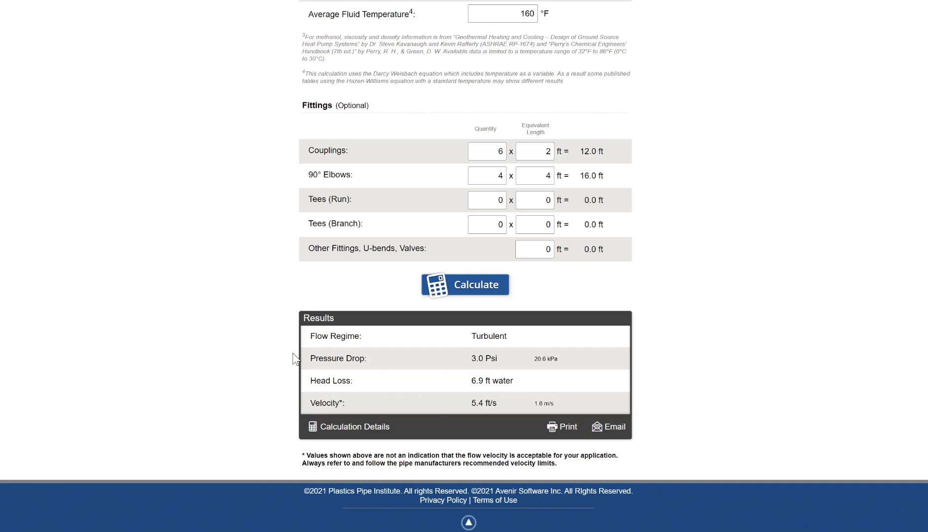
pyautogui.click(365, 429)
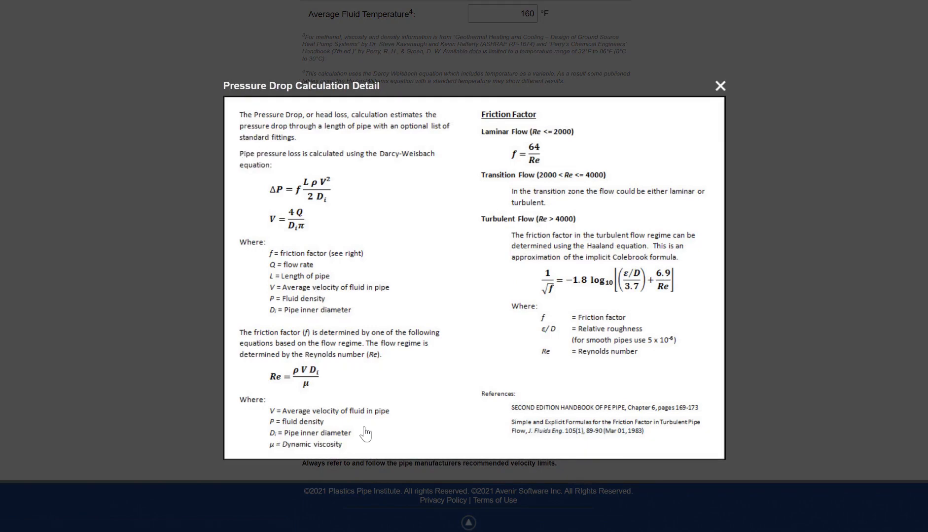
pyautogui.click(720, 86)
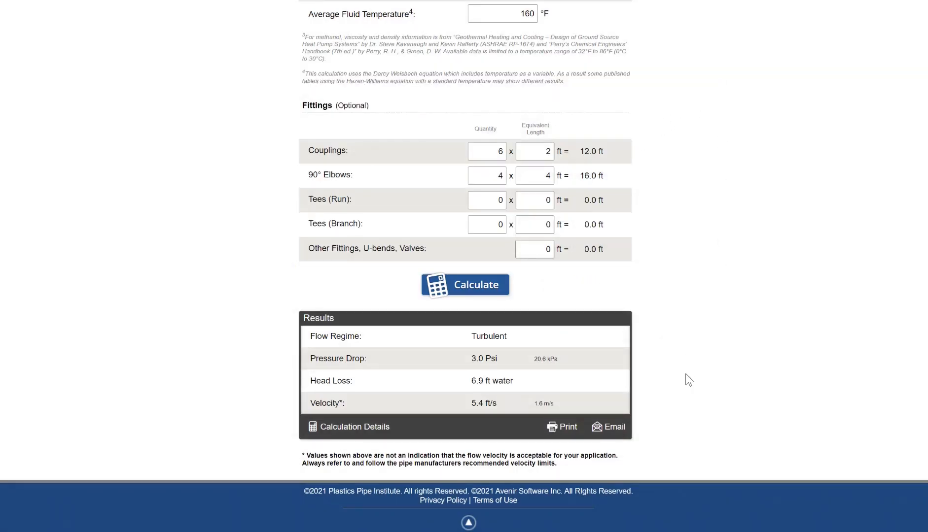
# Preview the calculation printout with Adobe PDF as the printer and cancel without printing.
pyautogui.click(563, 429)
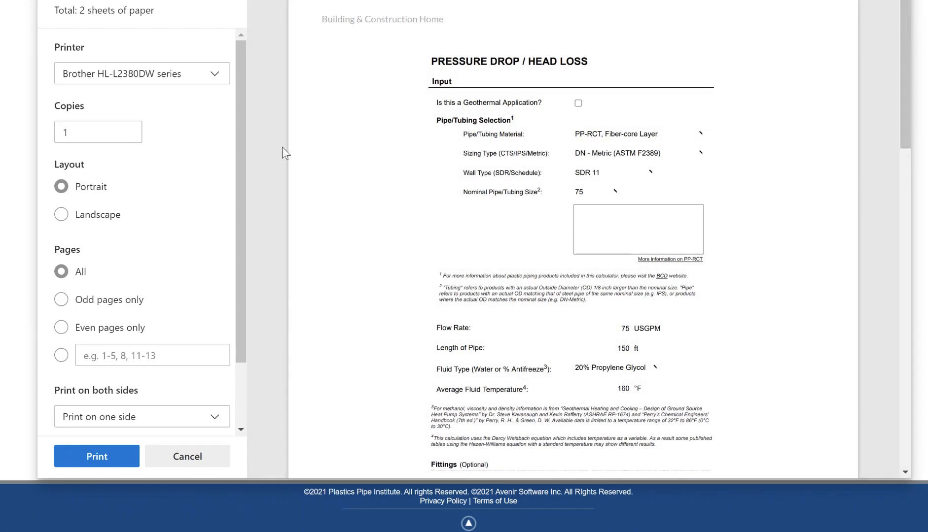
pyautogui.click(218, 78)
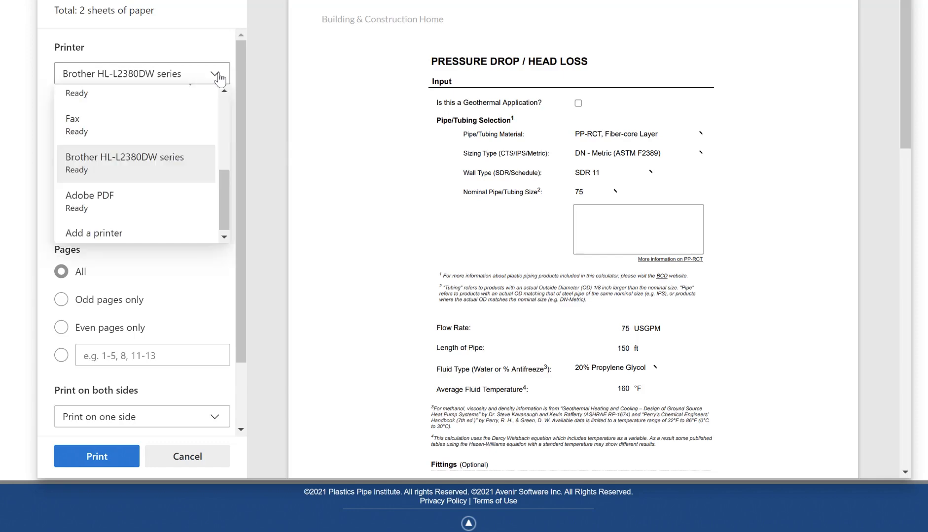
pyautogui.click(168, 200)
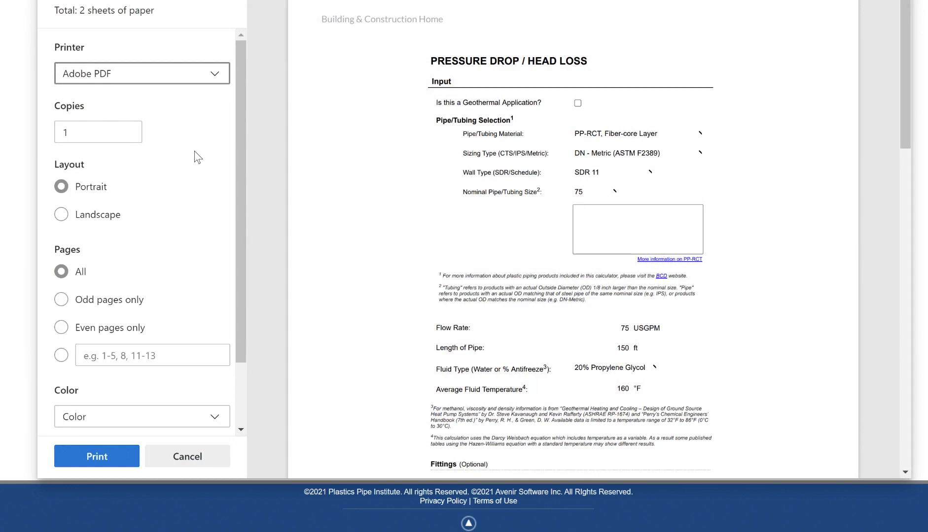
pyautogui.click(187, 457)
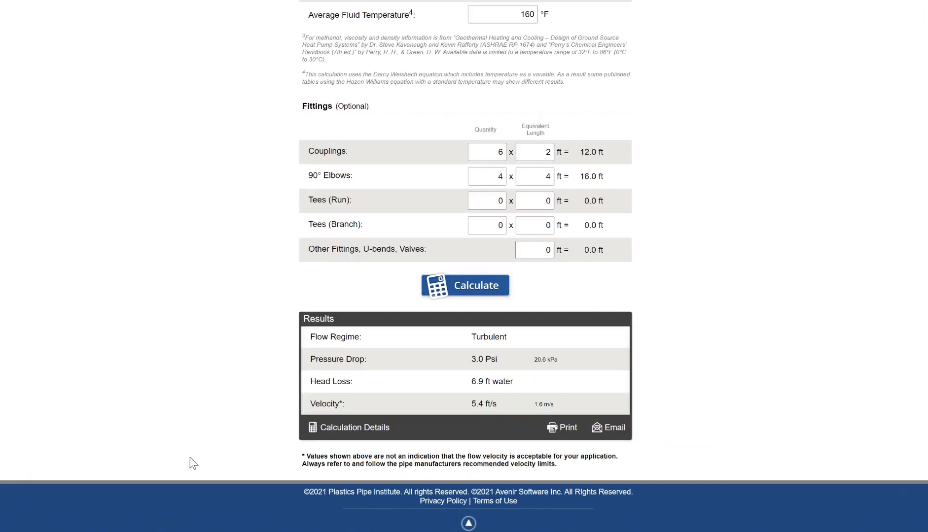
# Open the email option for the results and dismiss it without entering an address.
pyautogui.click(614, 430)
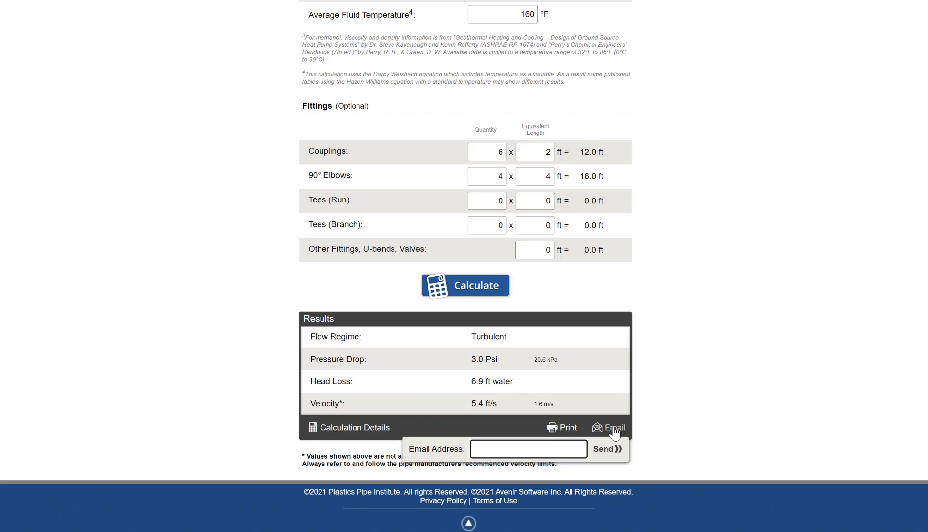
pyautogui.click(665, 380)
pyautogui.scroll(10, 664, 380)
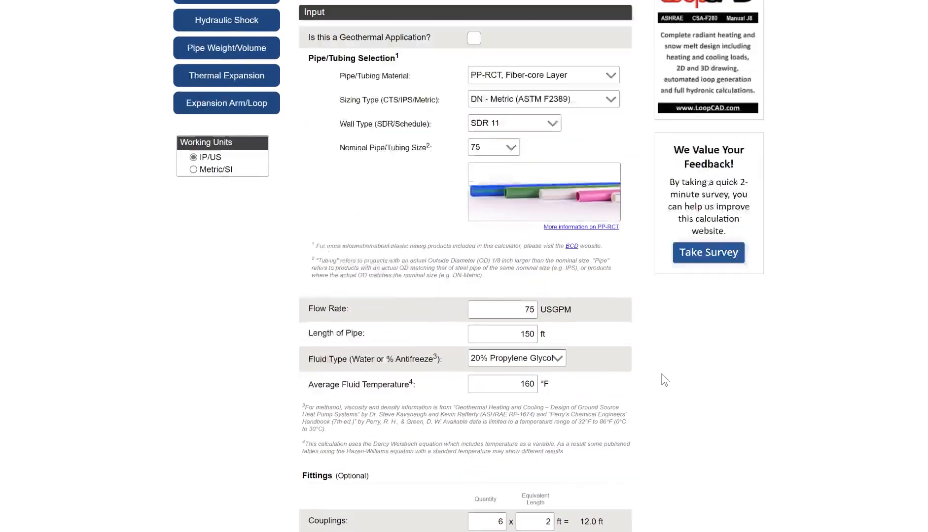